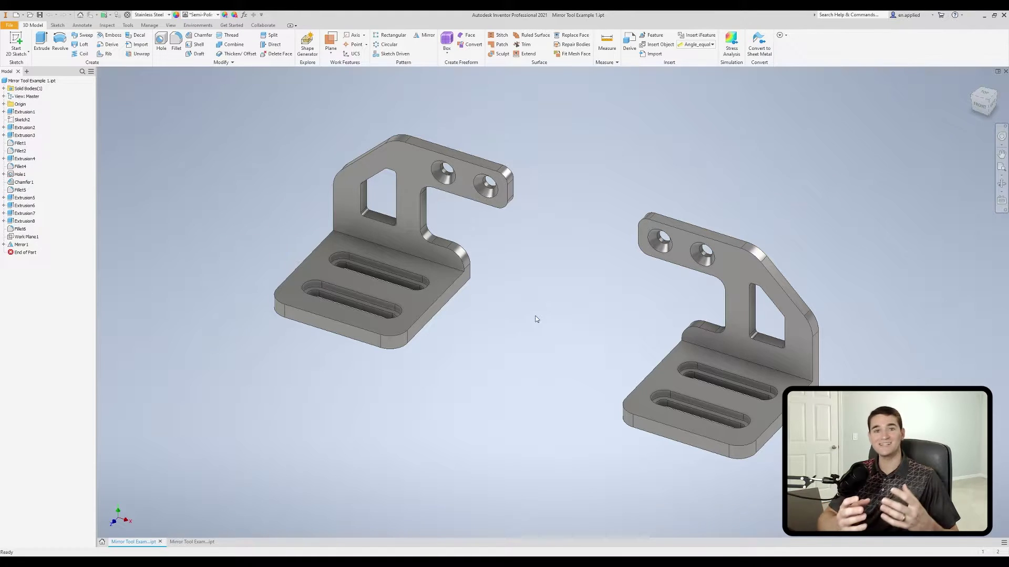
# Undo the Mirror1 feature, leaving only the original bracket.
pyautogui.hotkey('ctrl', 'z')
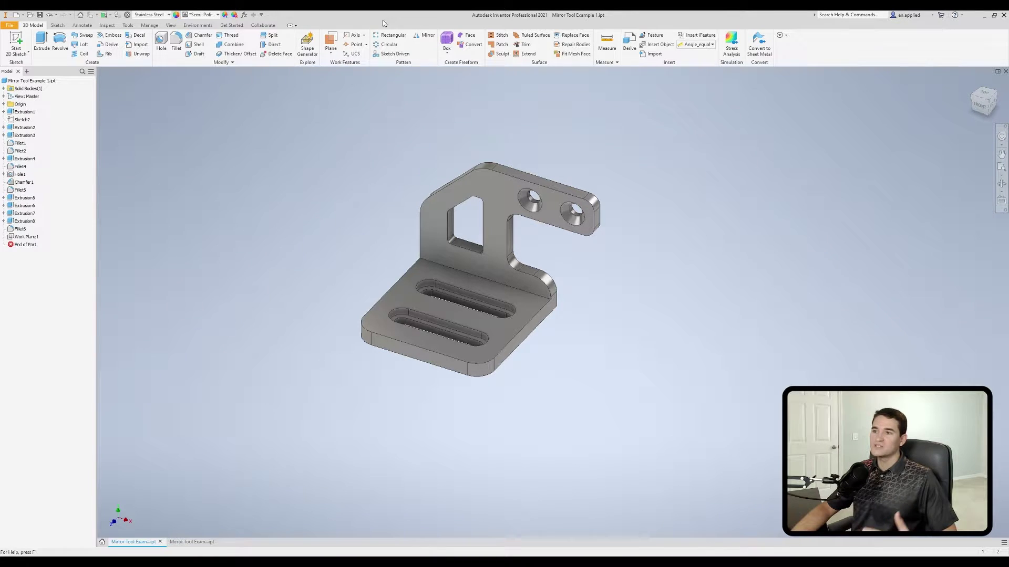
# Start a new Mirror feature from the Pattern panel on the 3D Model tab.
pyautogui.click(428, 40)
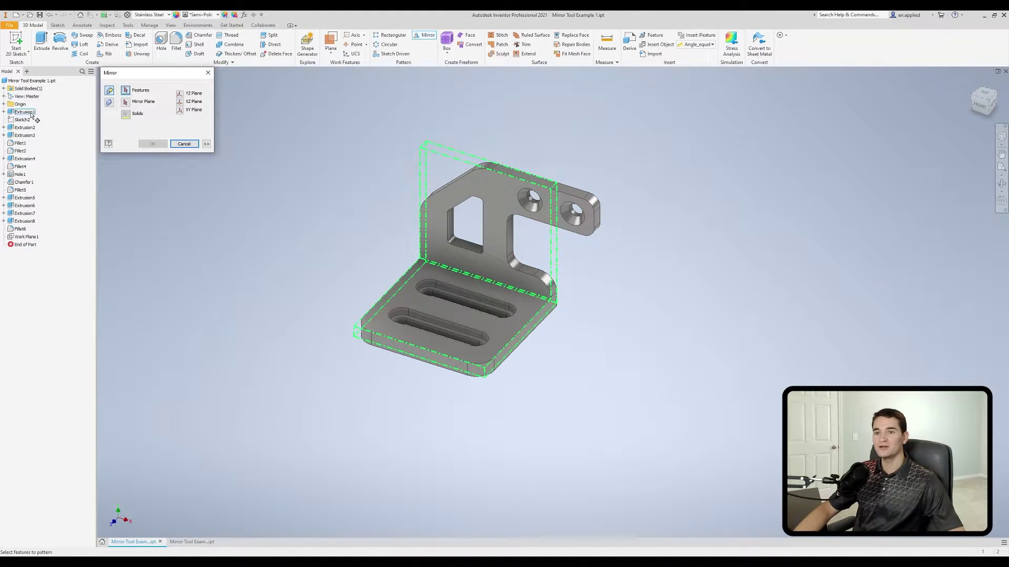
# Select Extrusion1 in the model browser as the feature to mirror.
pyautogui.click(32, 115)
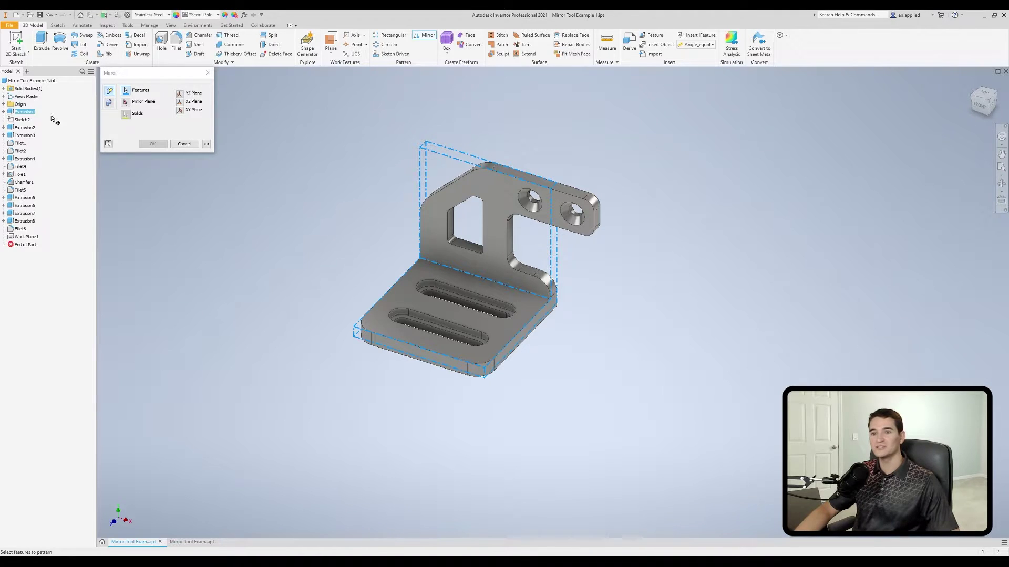
pyautogui.click(30, 112)
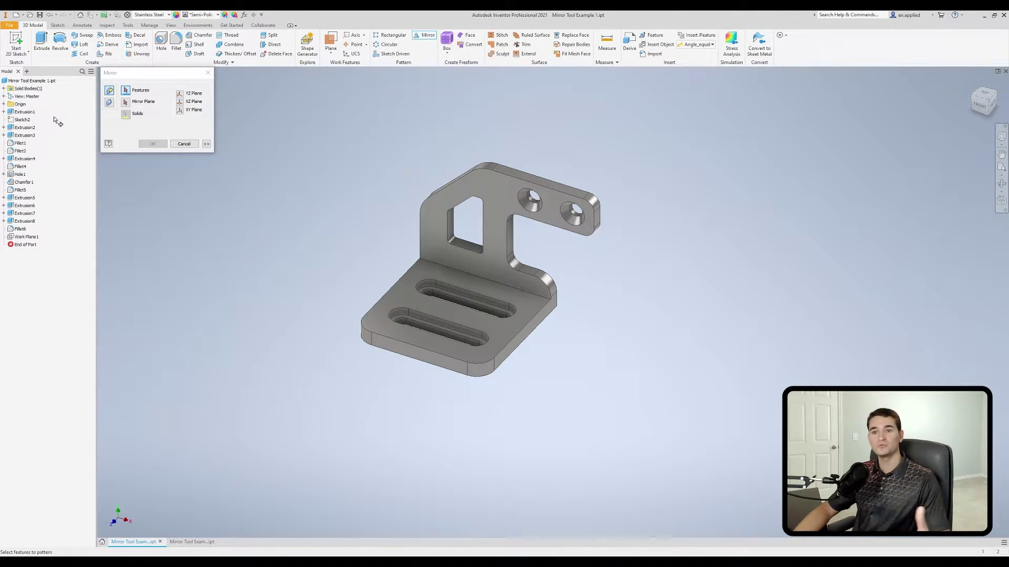
pyautogui.click(31, 113)
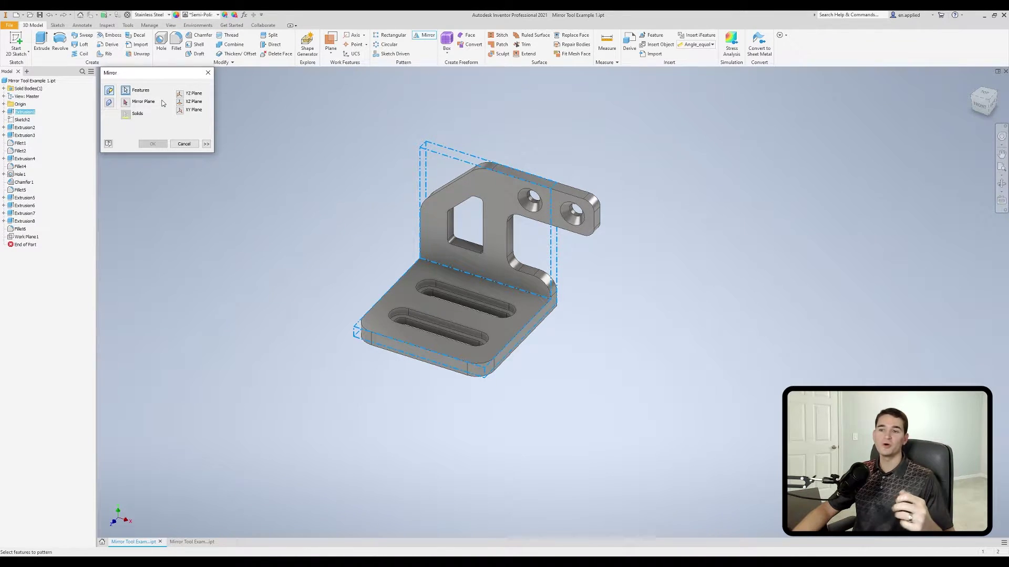
# Set the bracket's end face as mirror plane and orbit to check the preview.
pyautogui.click(126, 103)
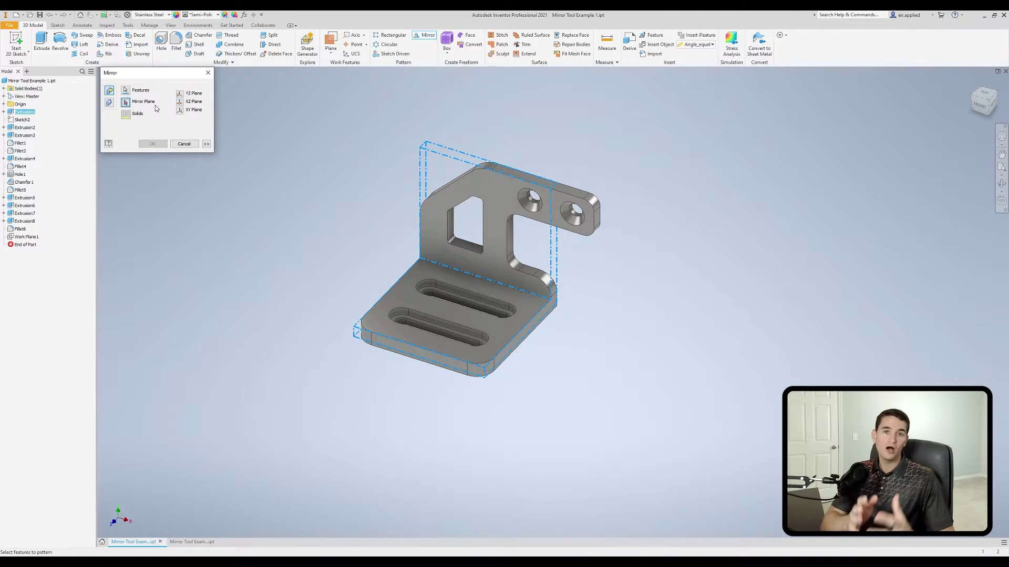
pyautogui.click(144, 102)
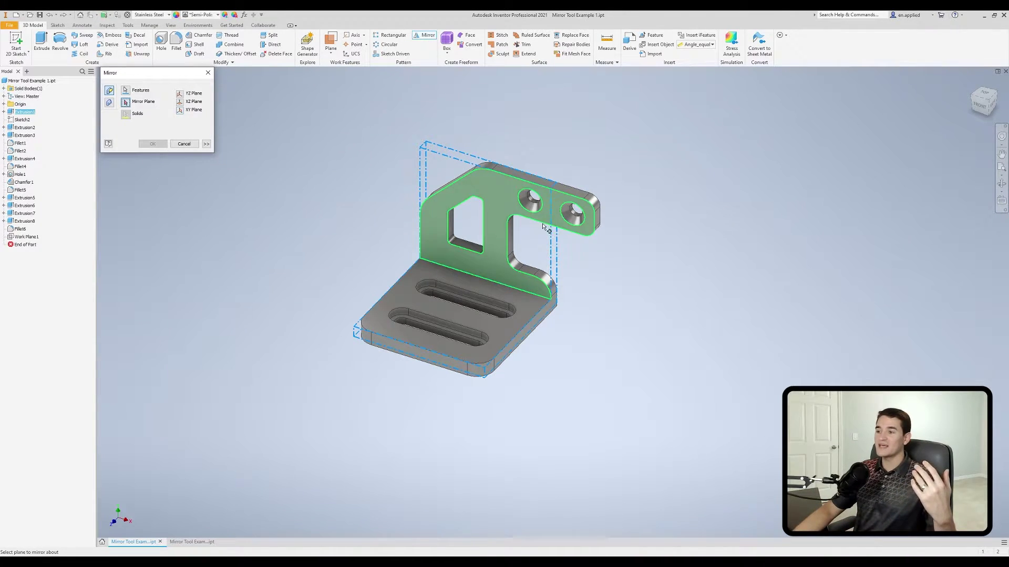
pyautogui.click(598, 219)
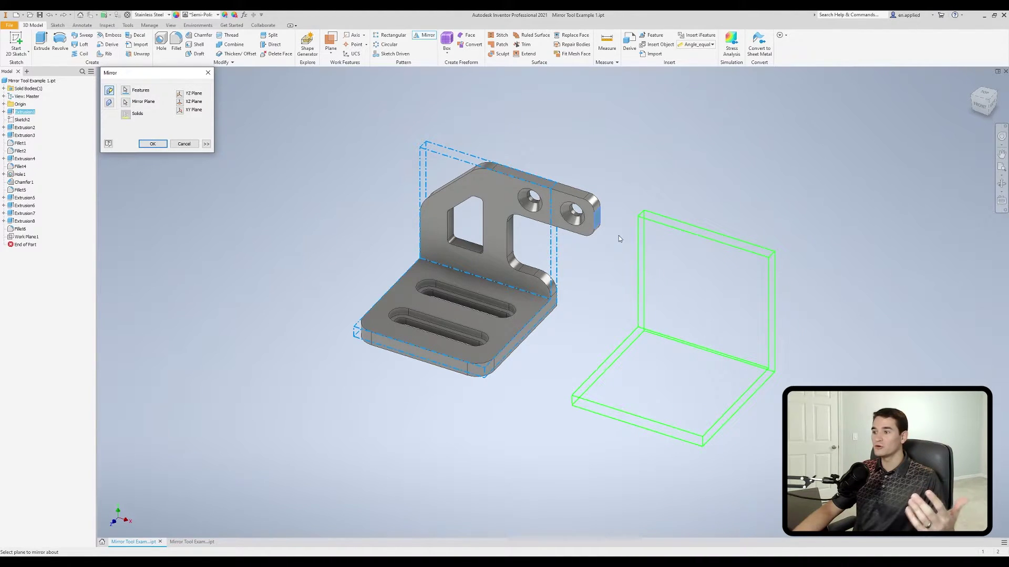
pyautogui.keyDown('shift'); pyautogui.moveTo(512, 295); pyautogui.dragTo(509, 292, button='middle'); pyautogui.keyUp('shift')
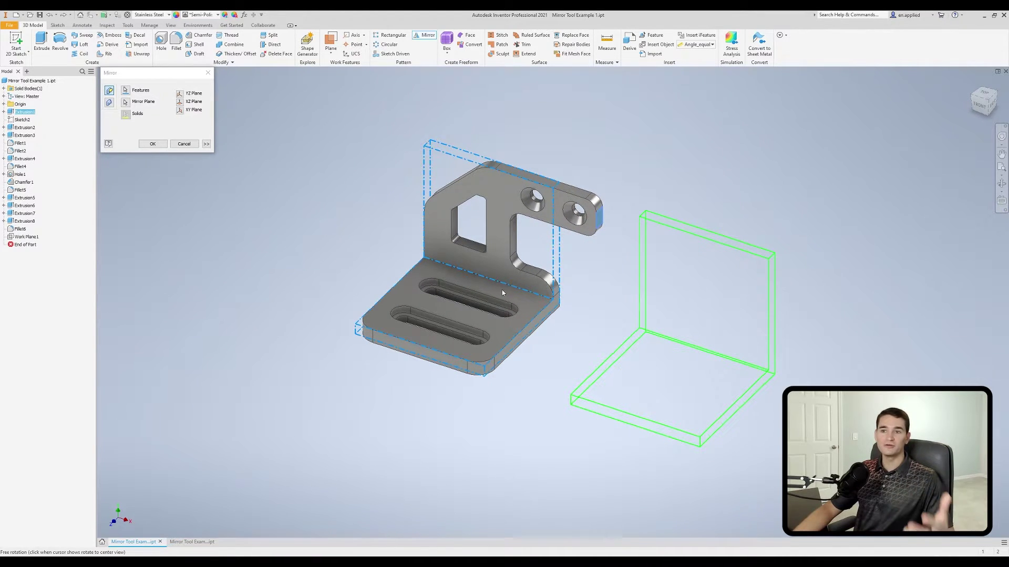
# Cancel the mirror and add a work plane offset 0.750 in from the bracket's side face.
pyautogui.click(184, 143)
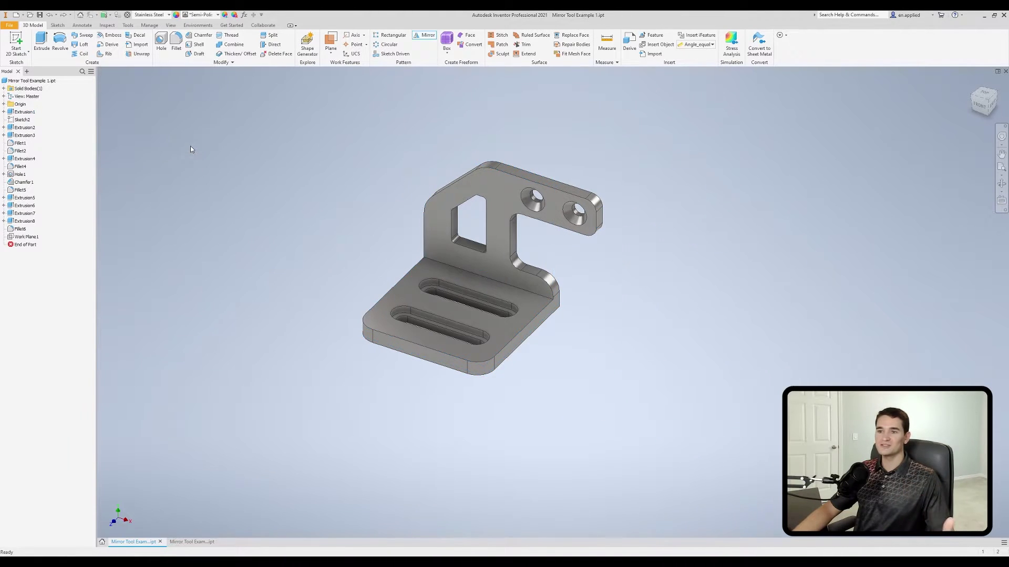
pyautogui.click(332, 52)
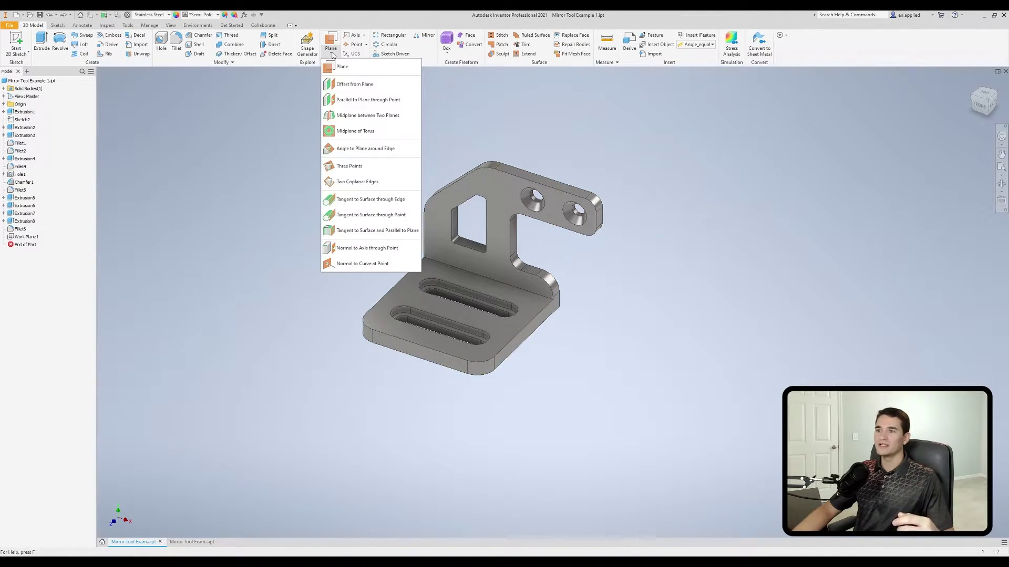
pyautogui.click(370, 86)
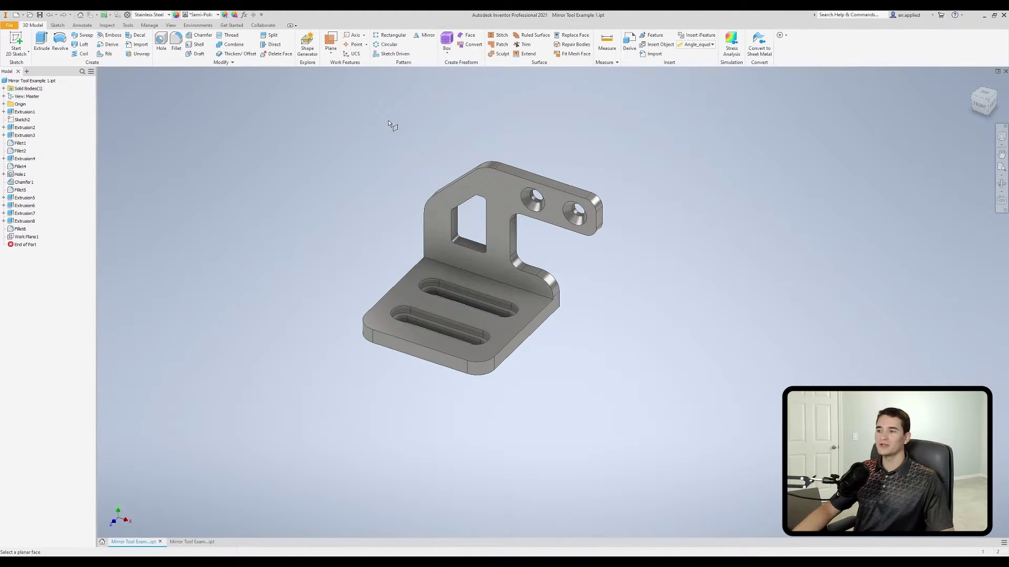
pyautogui.click(549, 313)
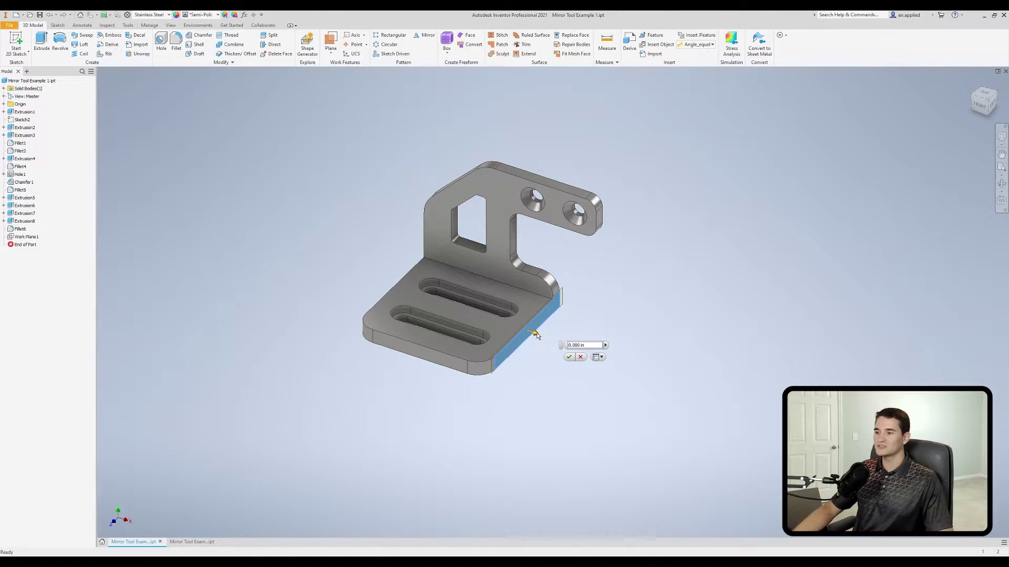
pyautogui.moveTo(539, 340); pyautogui.dragTo(604, 356)
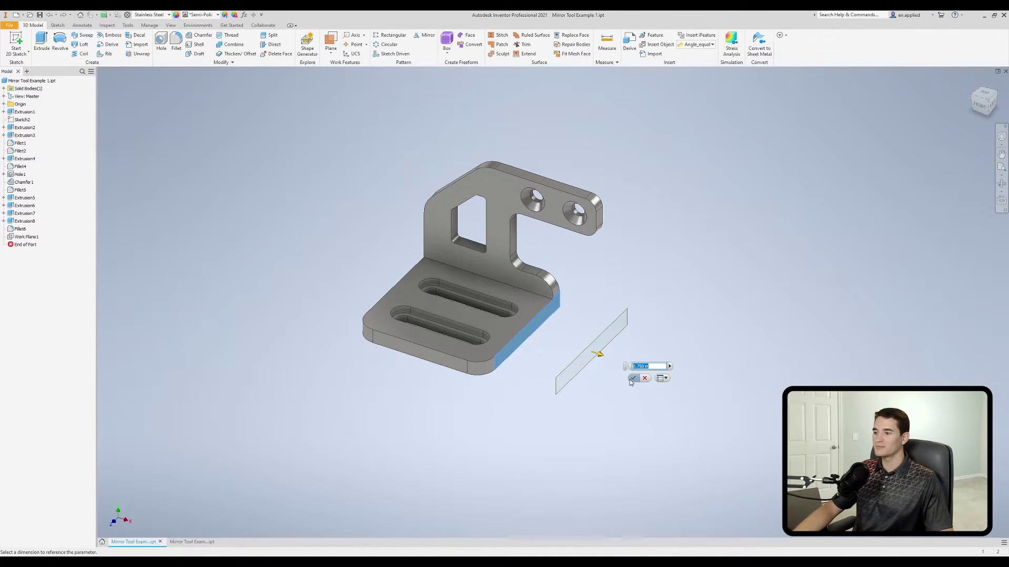
pyautogui.click(632, 378)
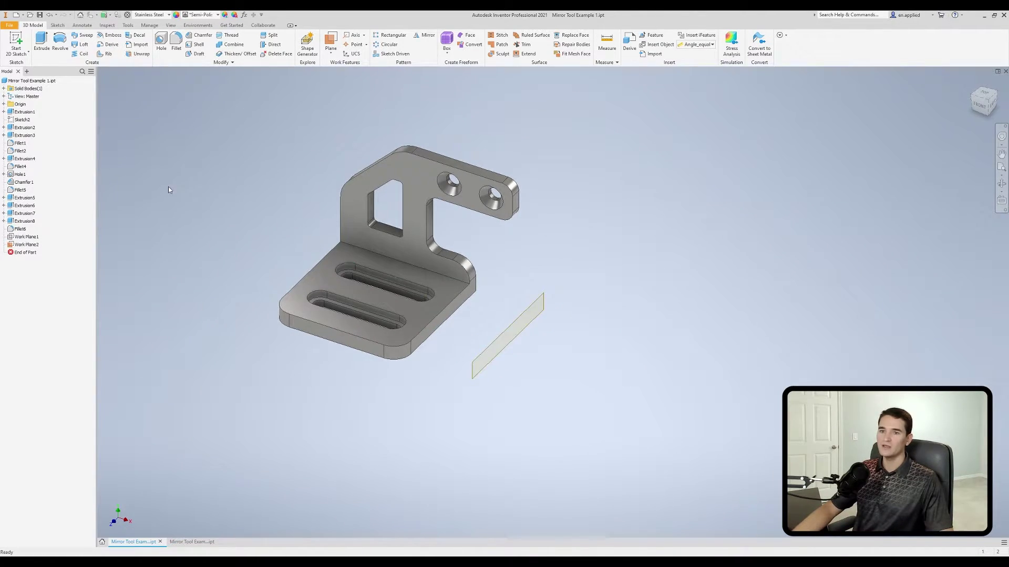
# Mirror Extrusion1 across Work Plane2 into a separate L-shaped solid, then undo it.
pyautogui.click(424, 36)
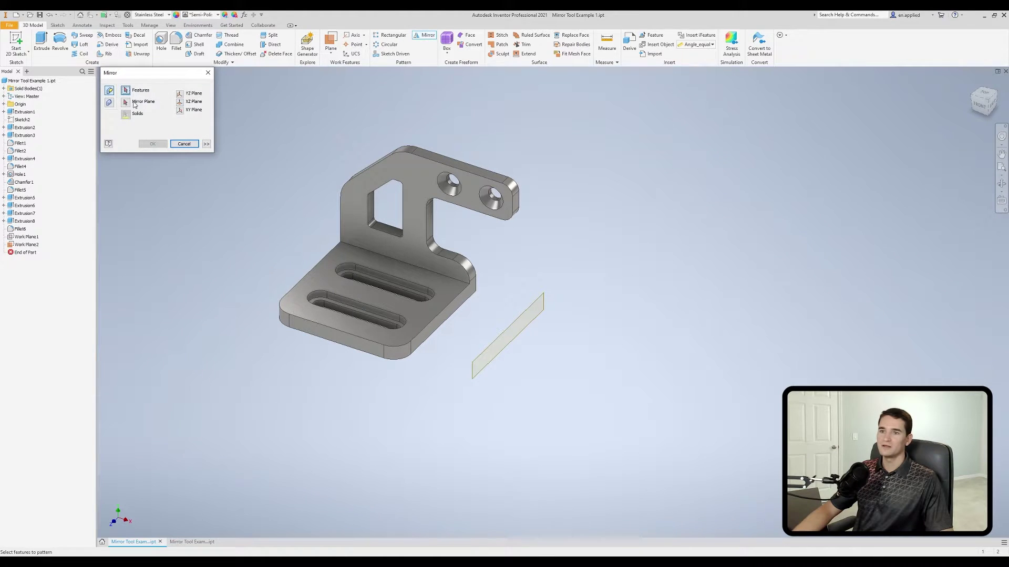
pyautogui.click(25, 112)
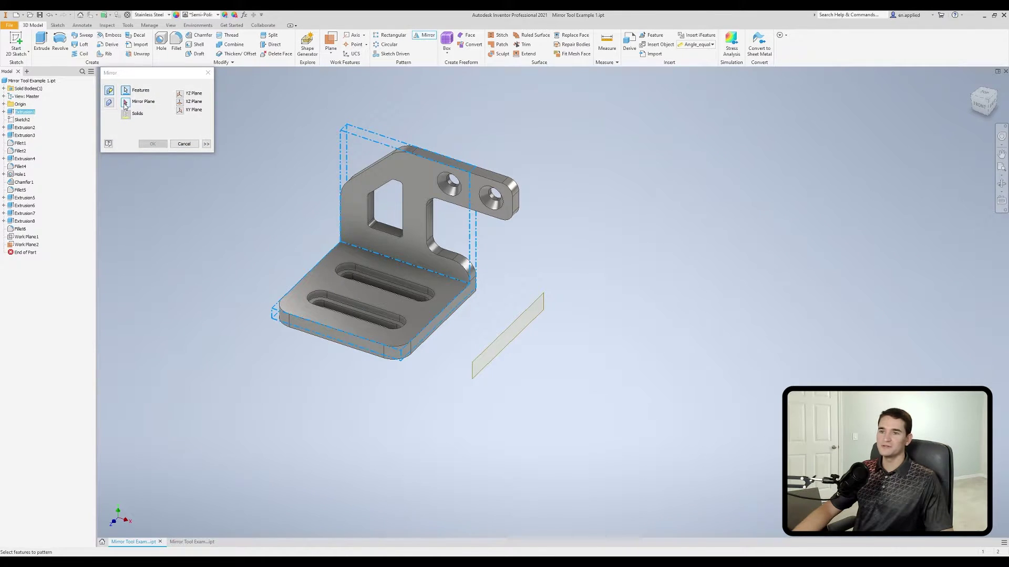
pyautogui.click(536, 313)
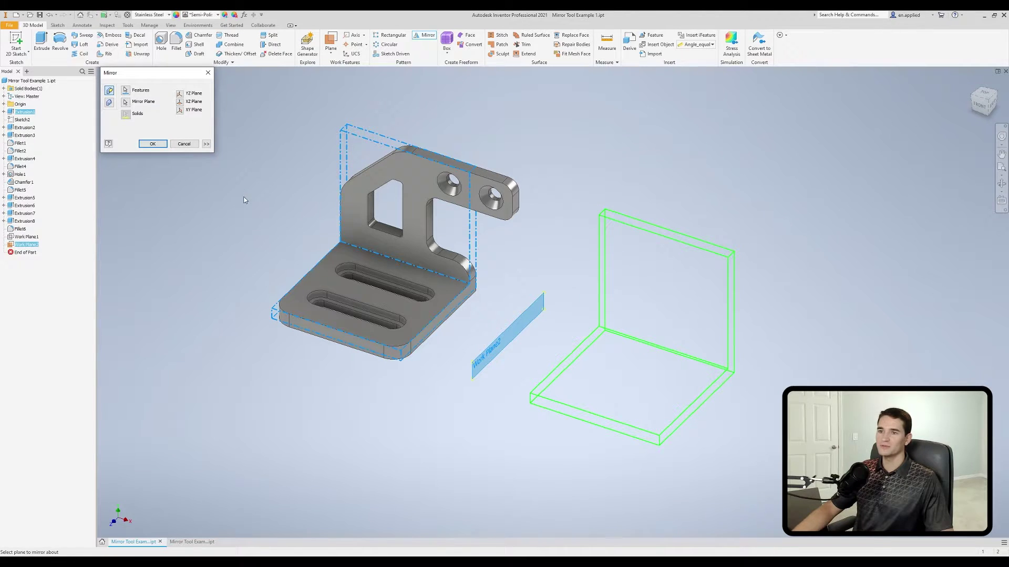
pyautogui.click(150, 143)
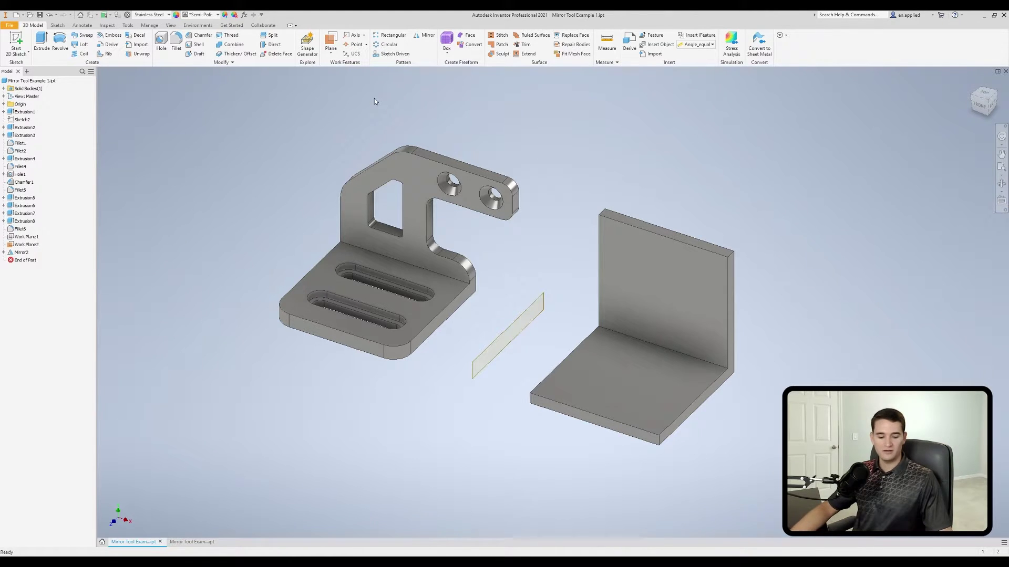
pyautogui.hotkey('ctrl', 'z')
# Mirror Extrusion1 about a mid plane through the part, then undo that result.
pyautogui.click(425, 35)
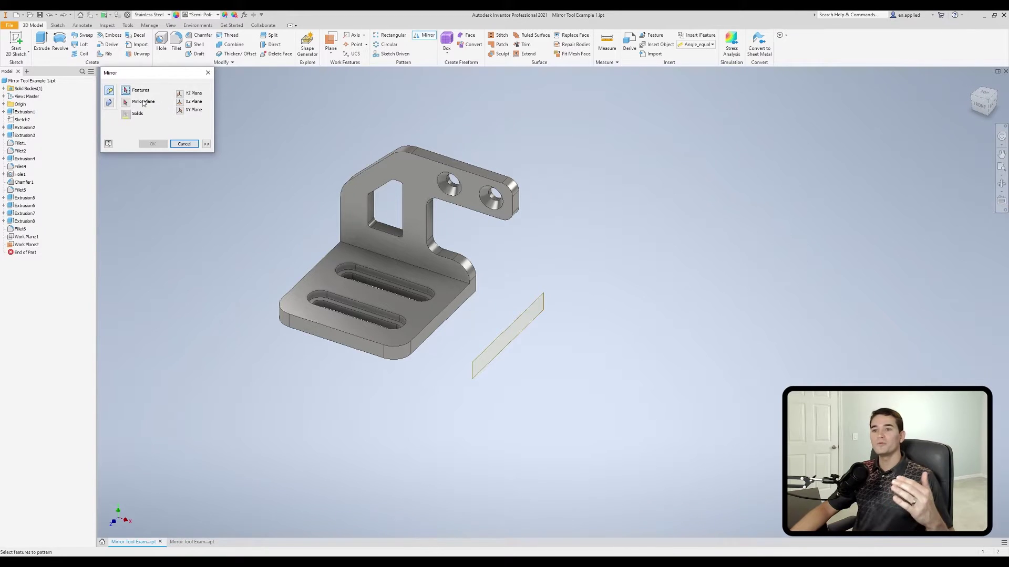
pyautogui.click(26, 112)
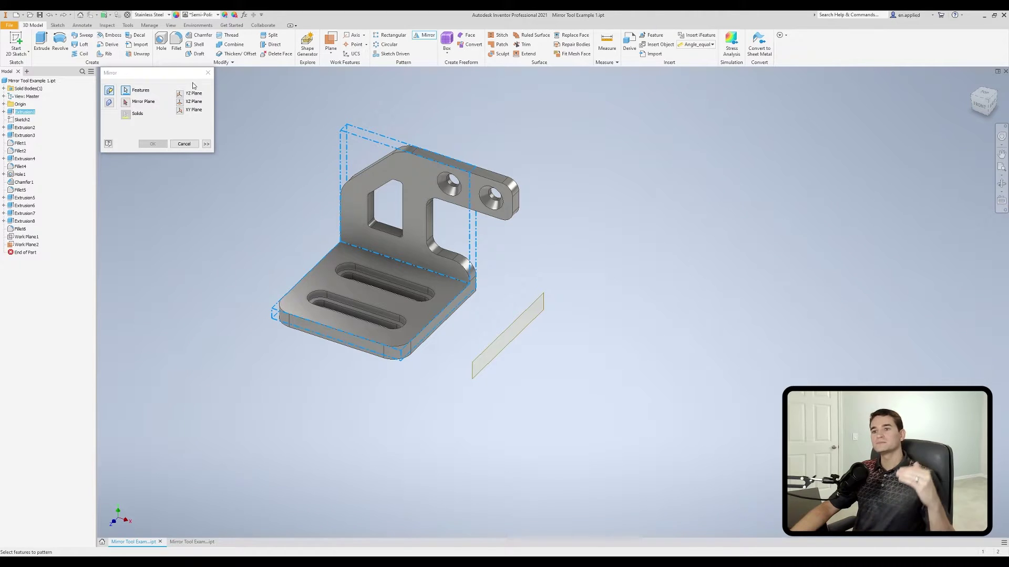
pyautogui.click(181, 101)
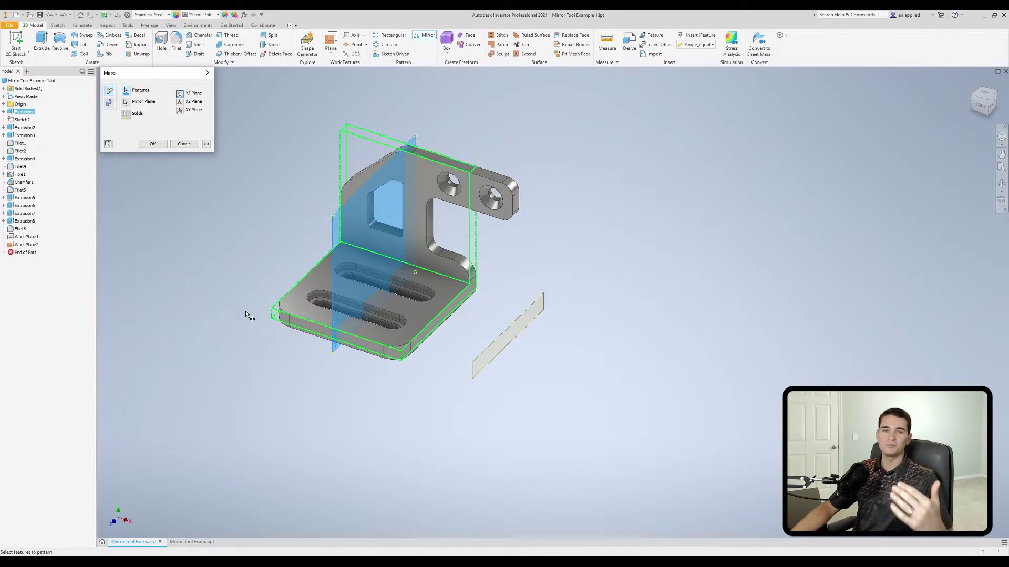
pyautogui.click(154, 145)
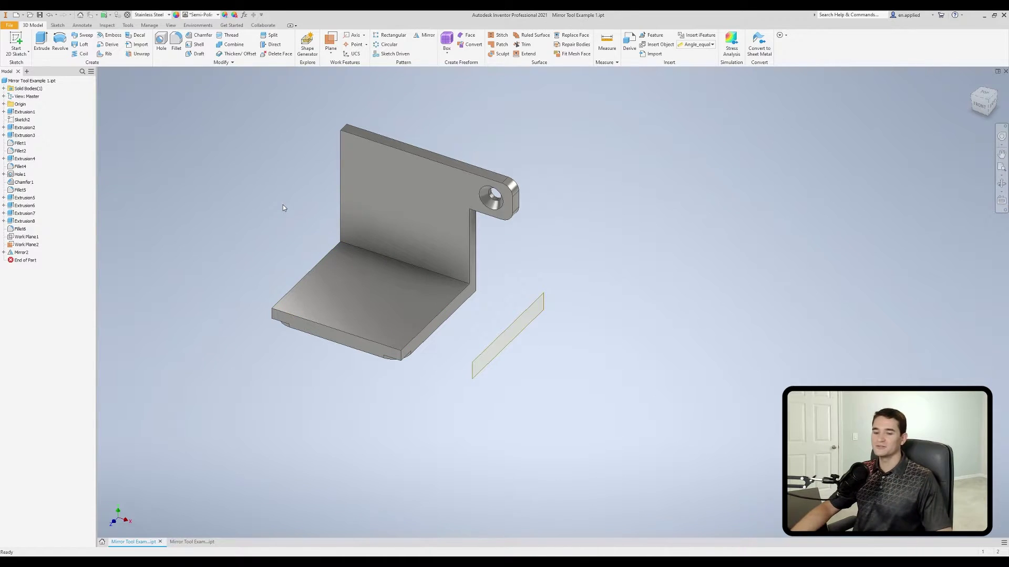
pyautogui.hotkey('ctrl', 'z')
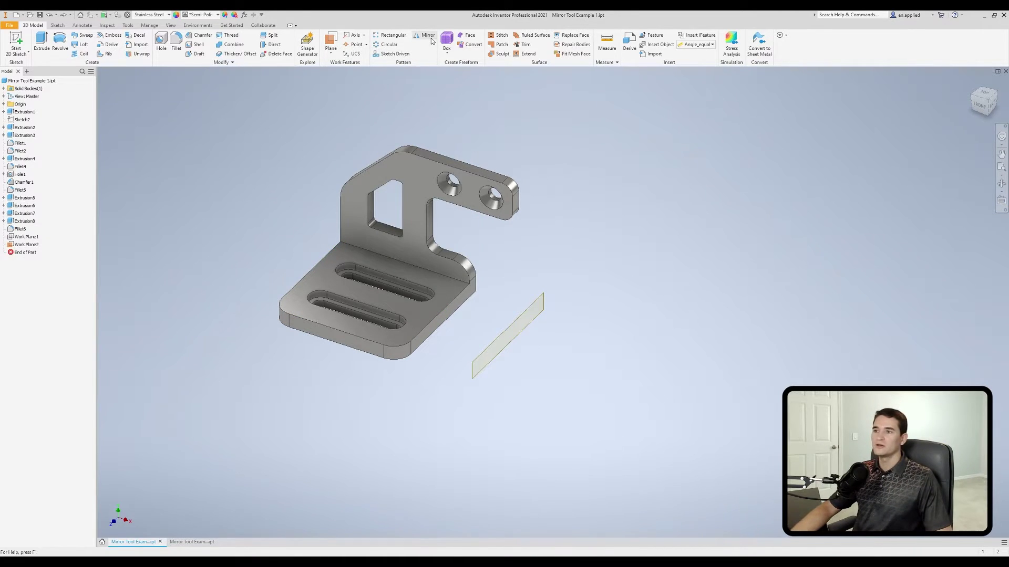
pyautogui.click(430, 37)
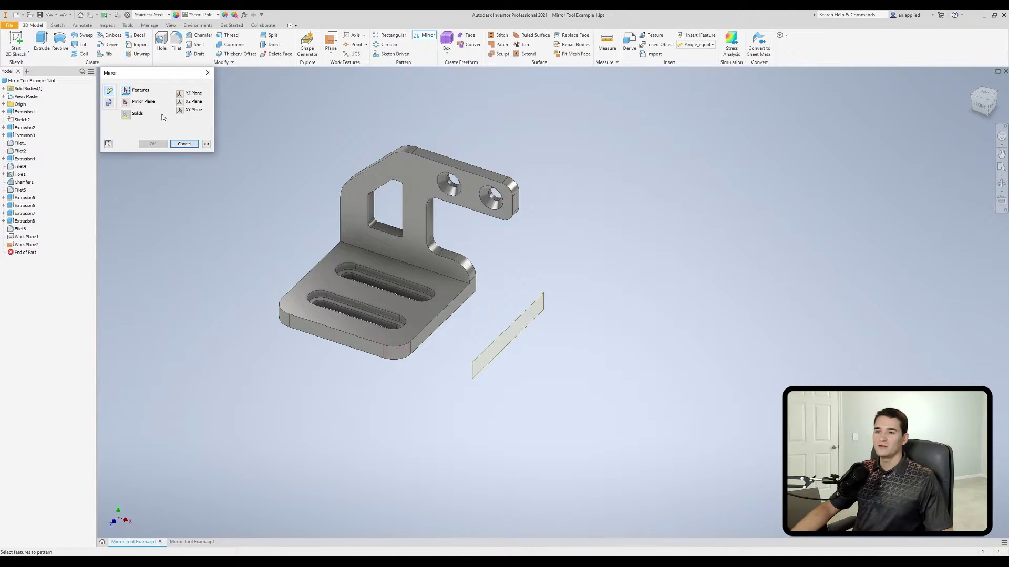
# Switch the Mirror dialog to Mirror solids so Solid1 is selected.
pyautogui.click(109, 103)
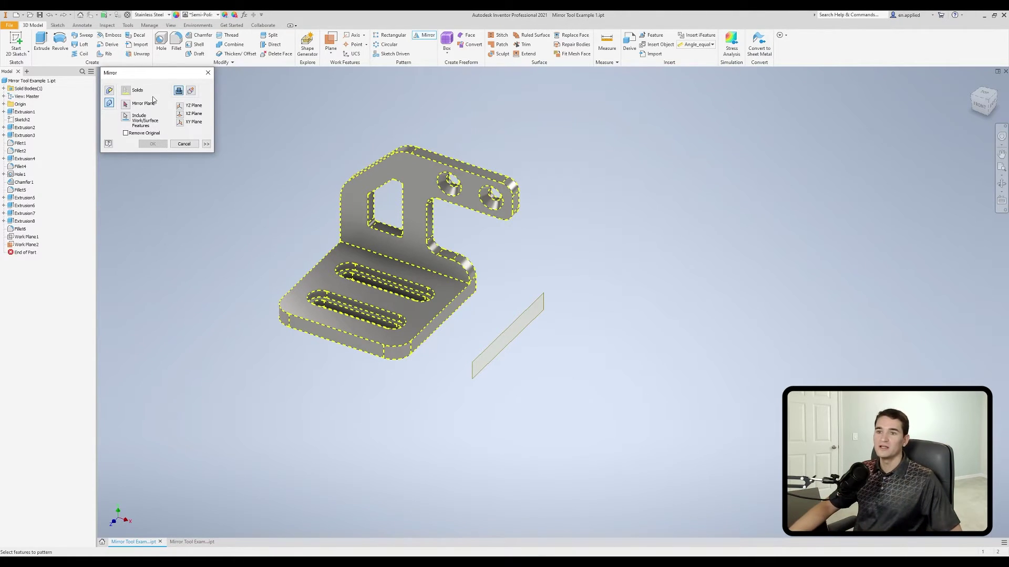
# Mirror Solid1 about the base end face into one joined double-width body.
pyautogui.click(126, 104)
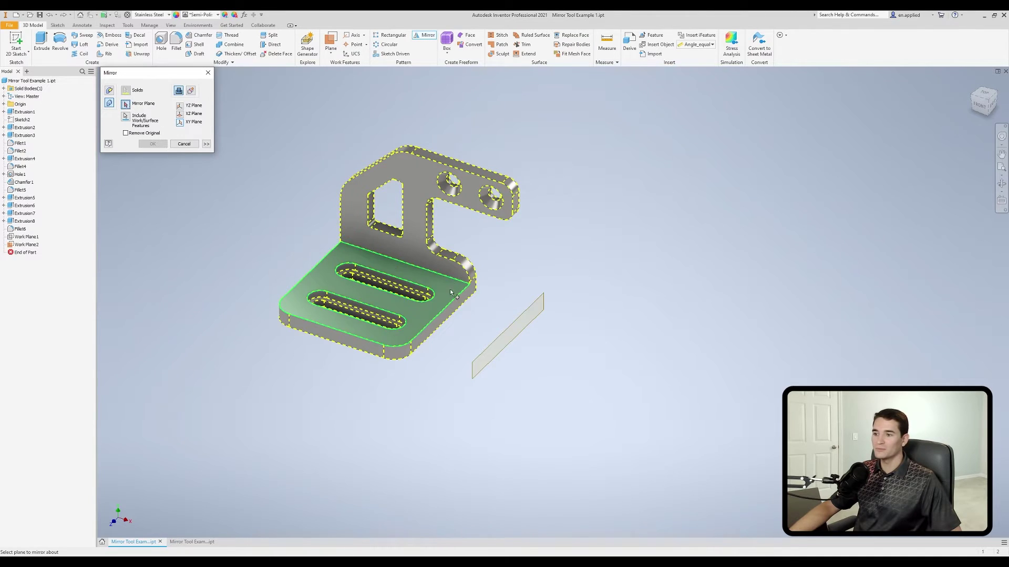
pyautogui.click(463, 299)
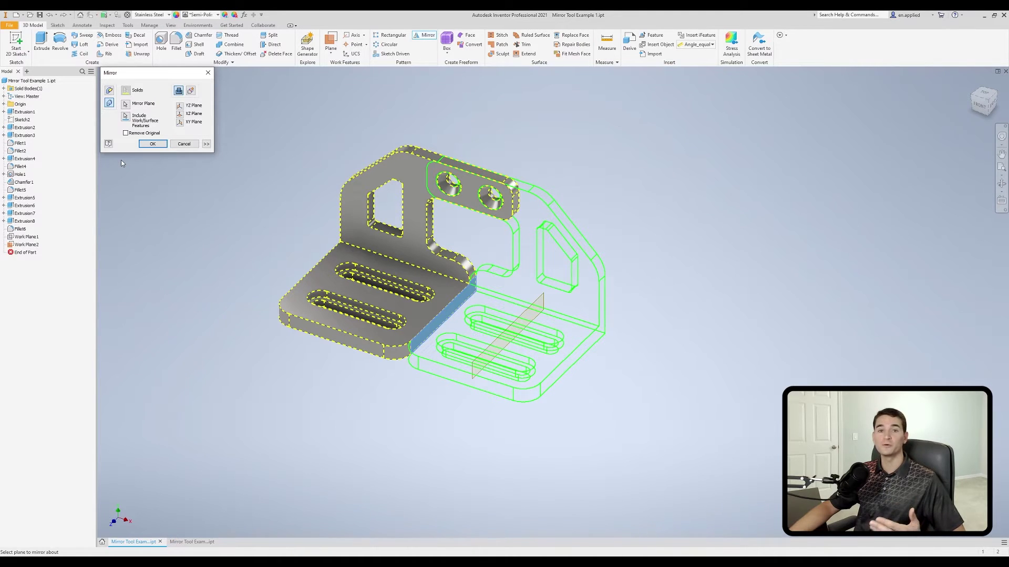
pyautogui.click(150, 144)
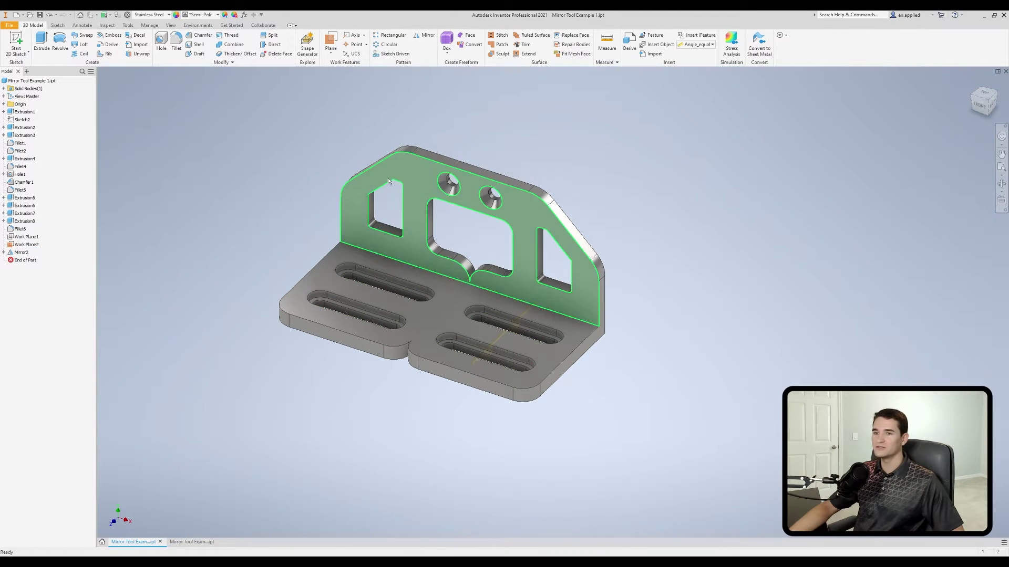
# Confirm Solid Bodies holds only Solid1, then undo the joined mirror.
pyautogui.click(4, 89)
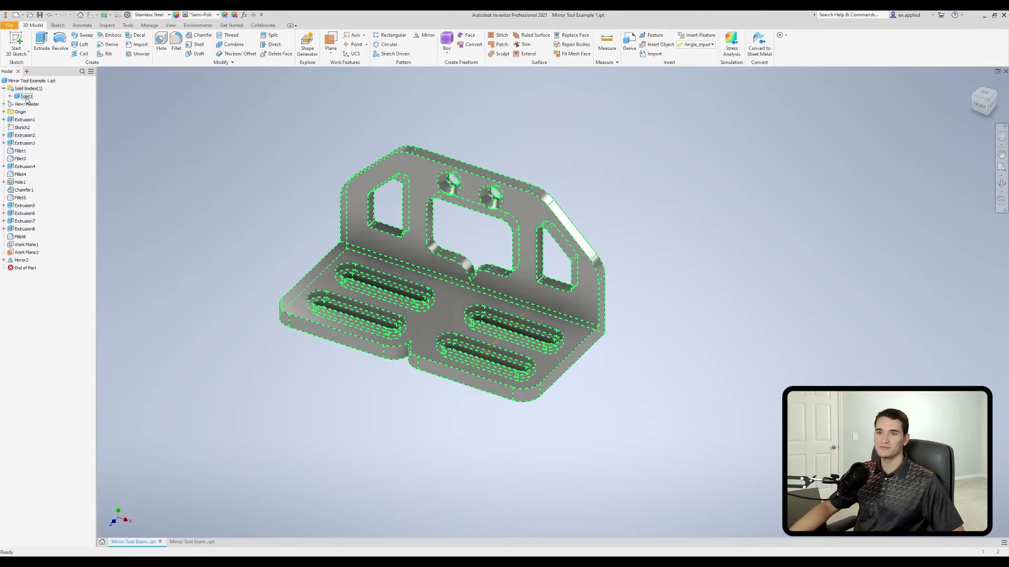
pyautogui.click(26, 97)
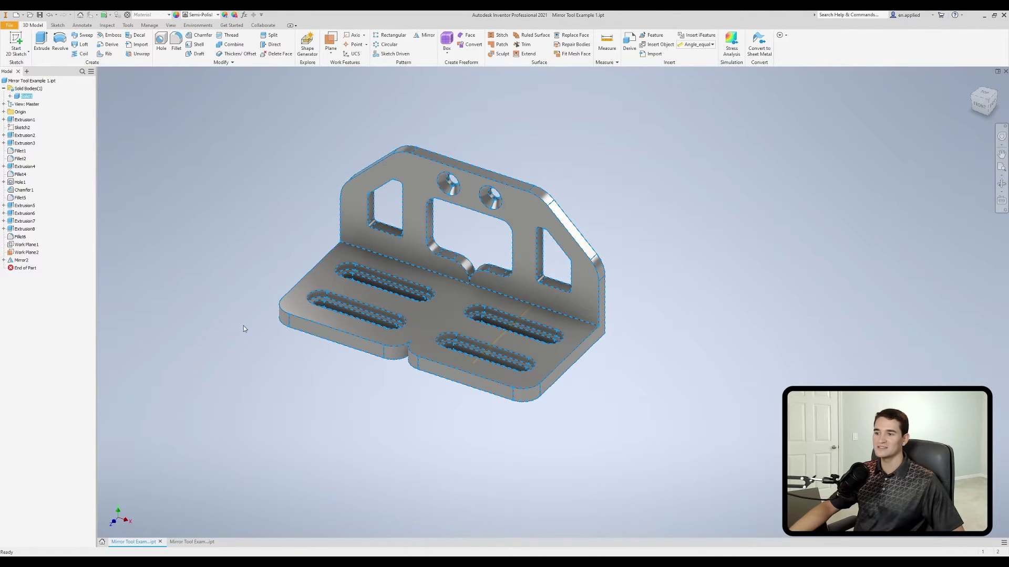
pyautogui.click(219, 183)
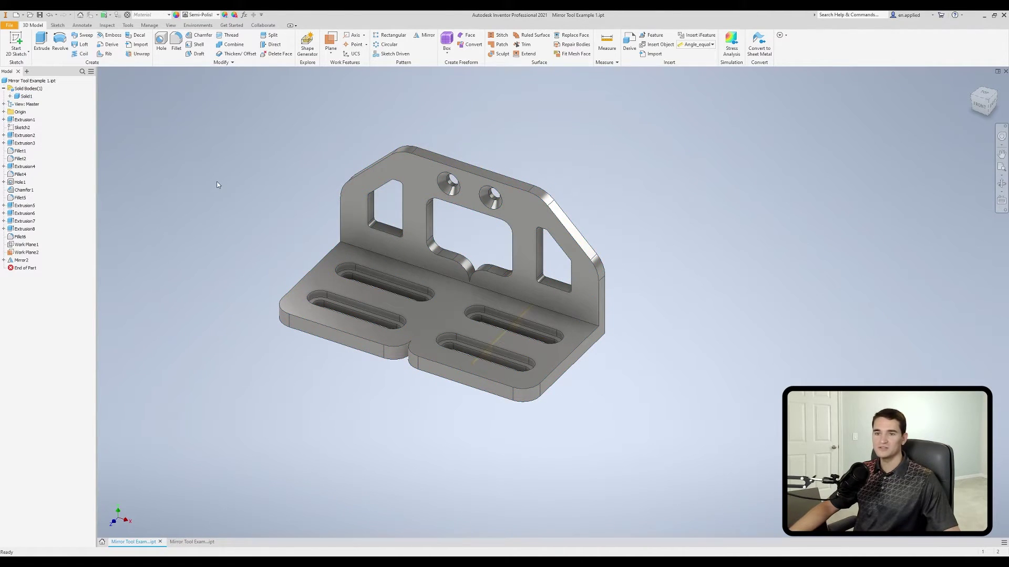
pyautogui.hotkey('ctrl', 'z')
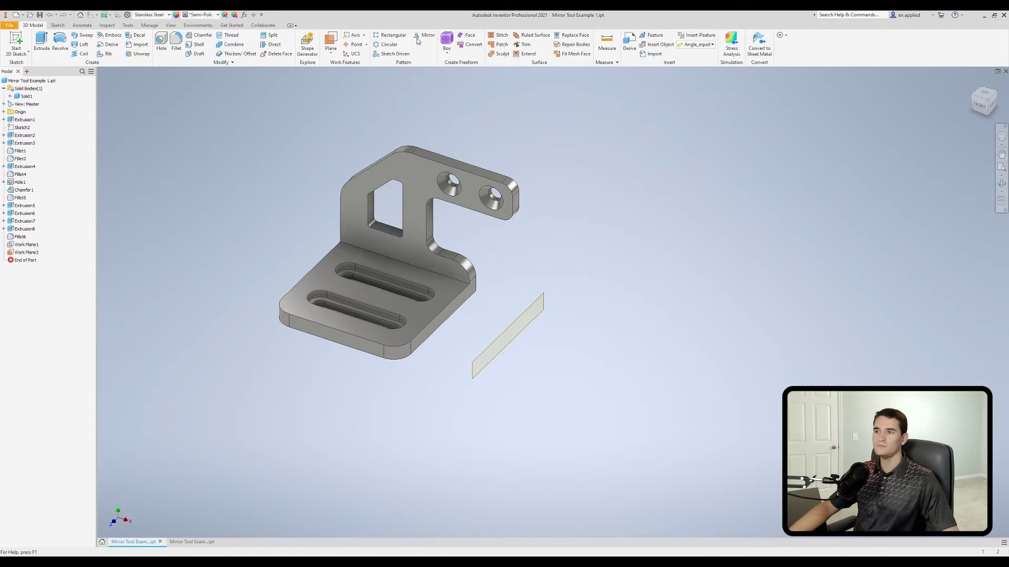
# Set up a Mirror solids operation outputting a New solid about the base end face.
pyautogui.click(425, 35)
pyautogui.click(109, 103)
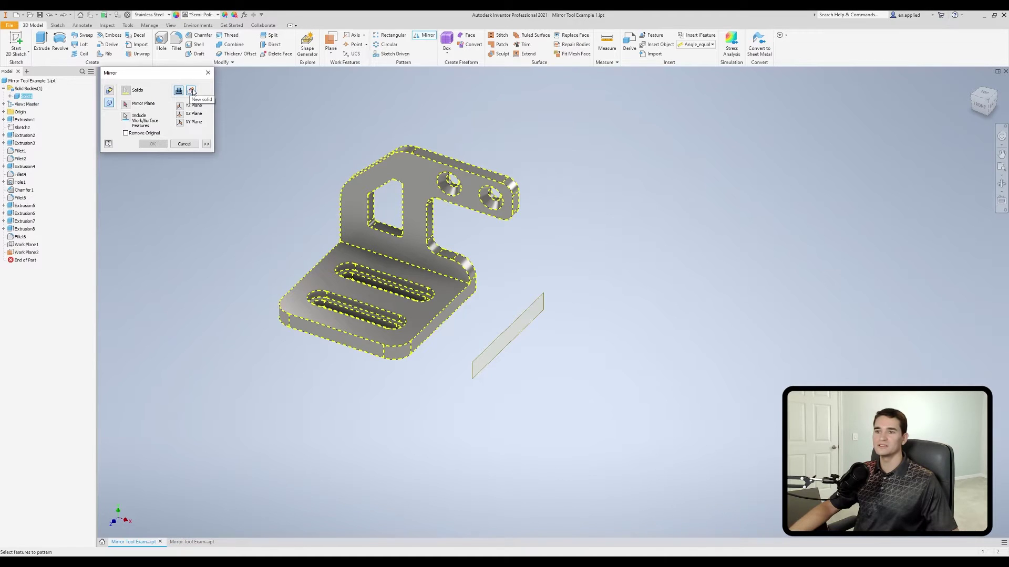
pyautogui.click(193, 92)
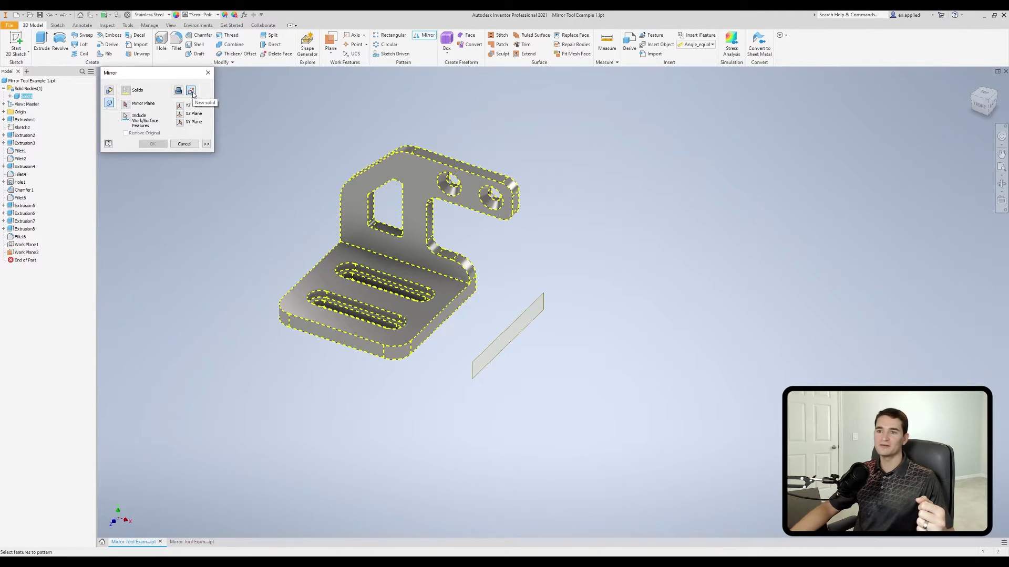
pyautogui.click(191, 92)
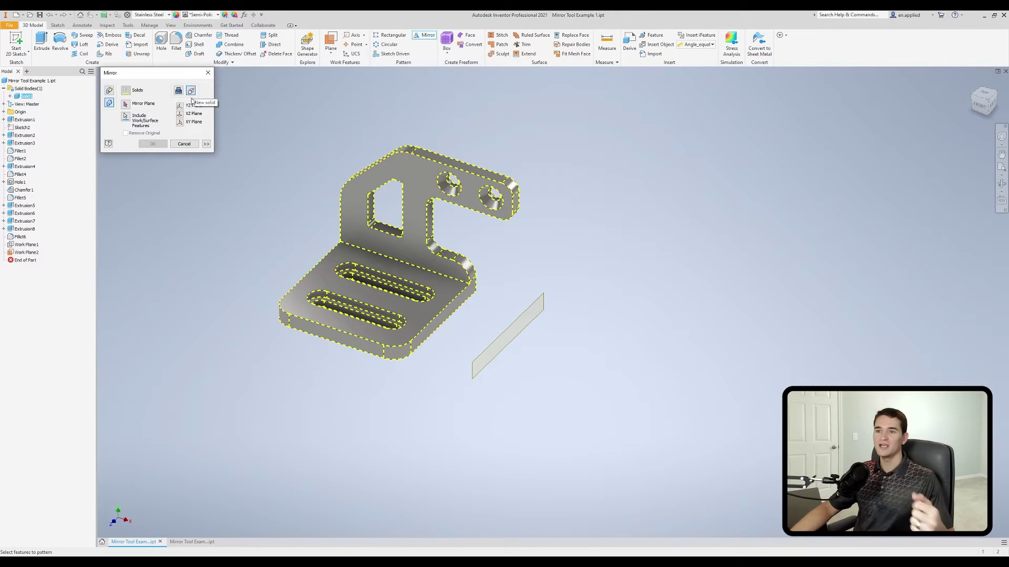
pyautogui.click(126, 107)
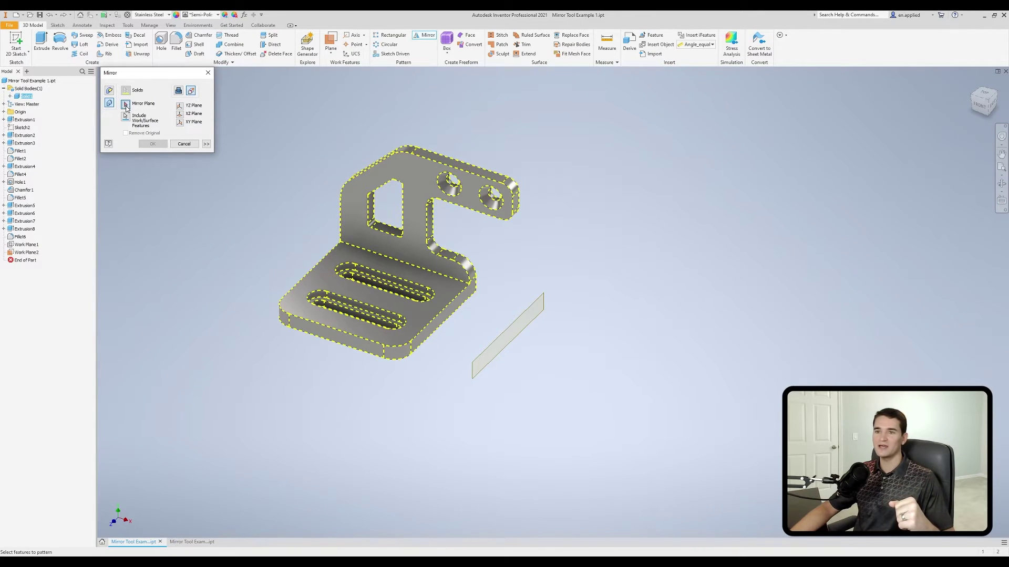
pyautogui.click(455, 310)
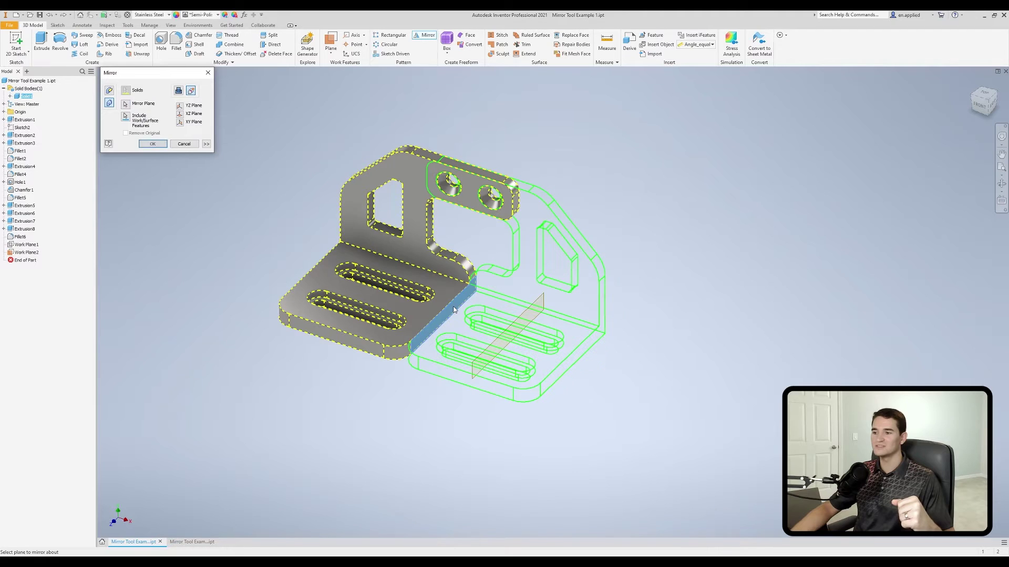
# Apply the mirror so the flipped bracket becomes a separate second solid, Solid2.
pyautogui.click(154, 144)
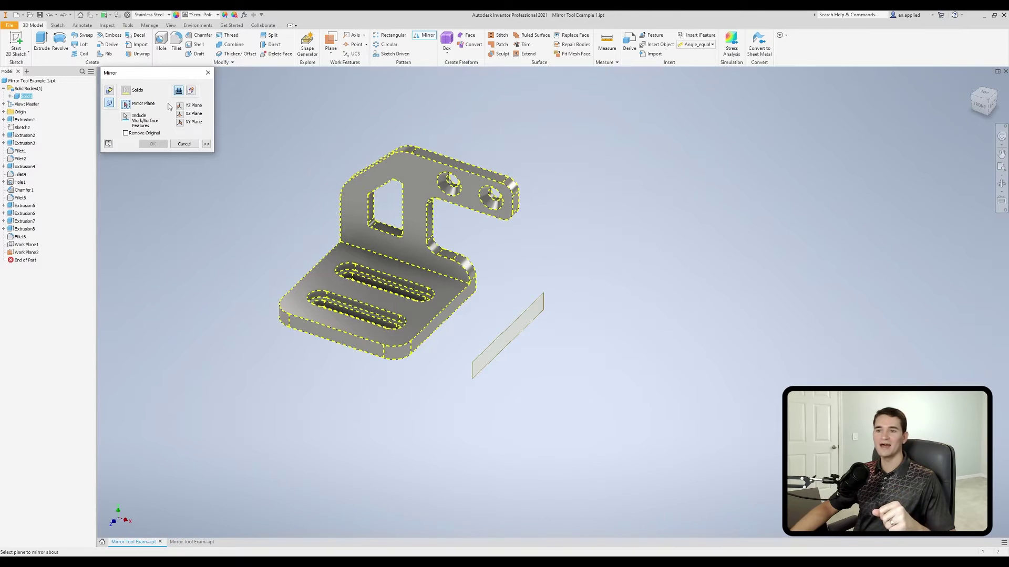
# Toggle the Mirror dialog to individual features and back to solids, then enable Remove Original.
pyautogui.click(110, 90)
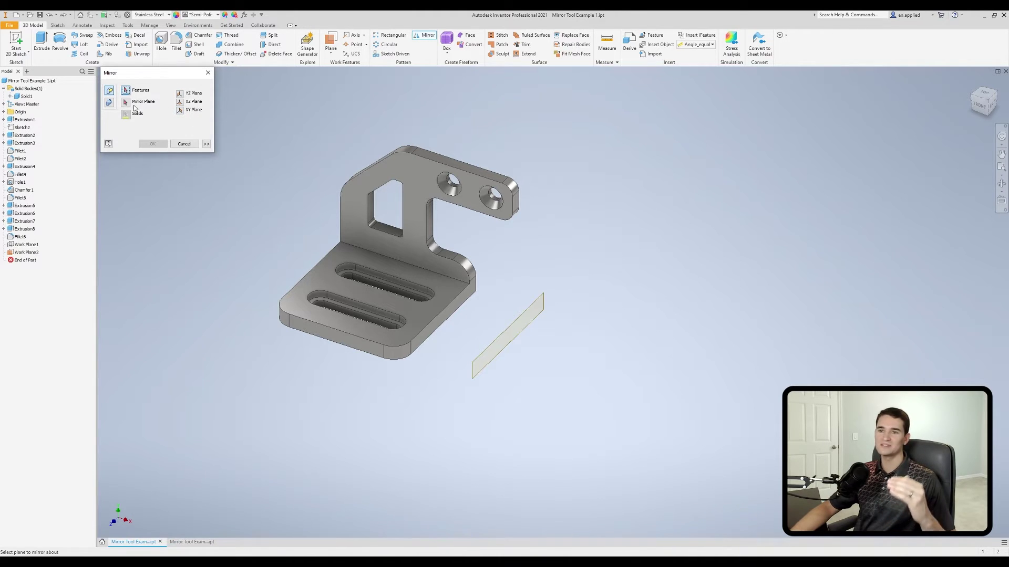
pyautogui.click(109, 104)
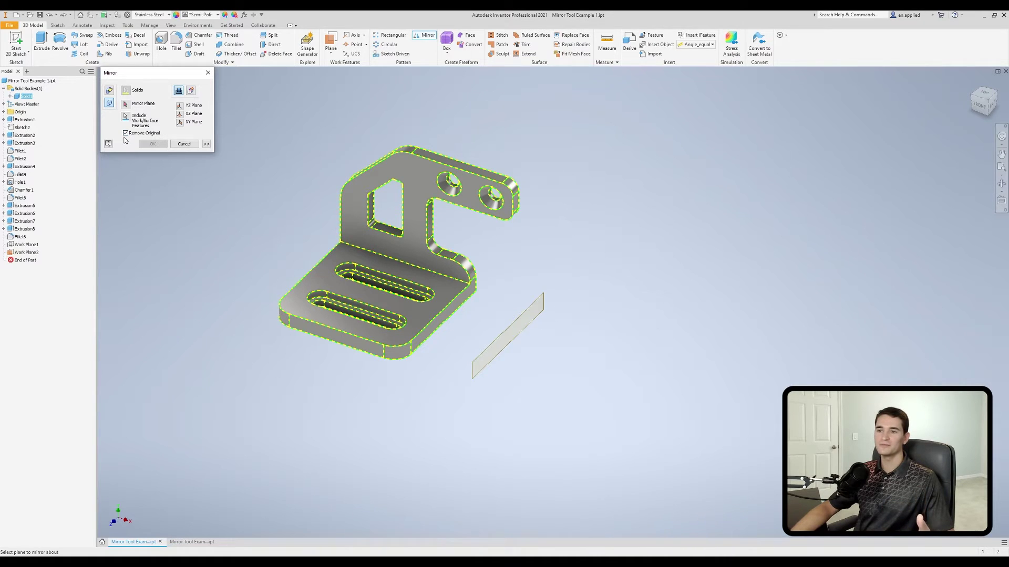
# Mirror the bracket across Work Plane2, removing the original body.
pyautogui.click(125, 103)
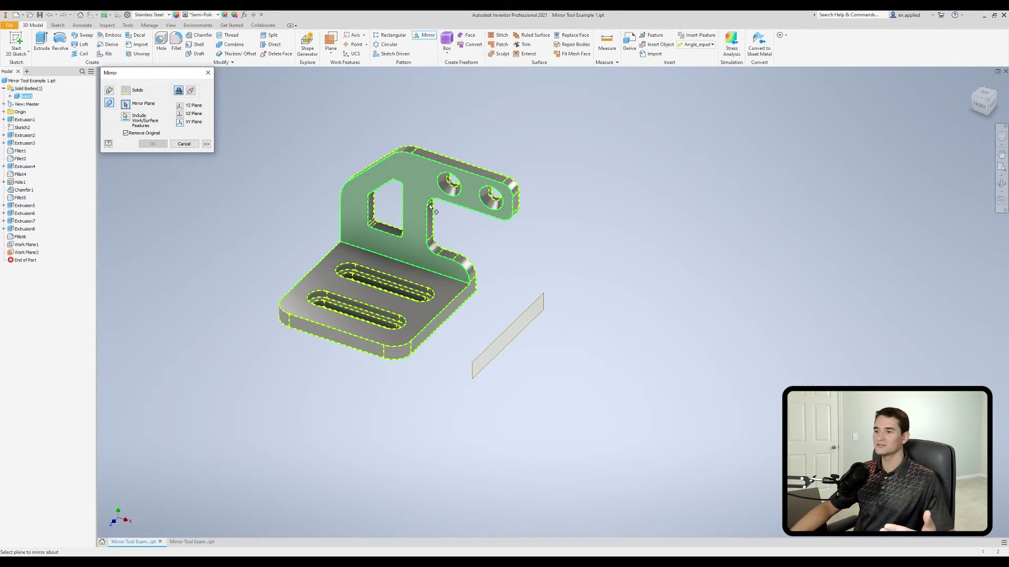
pyautogui.click(528, 311)
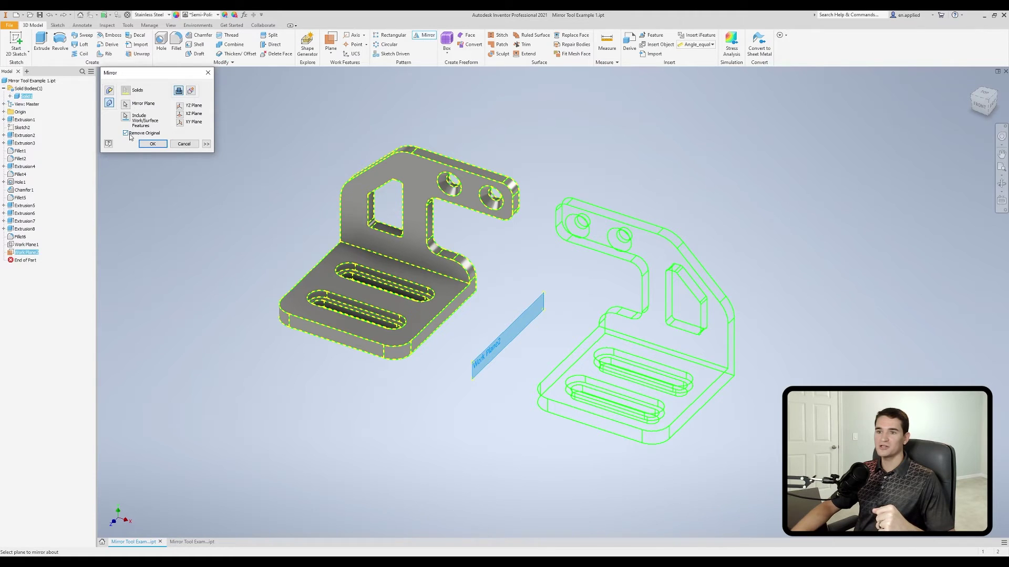
pyautogui.click(152, 144)
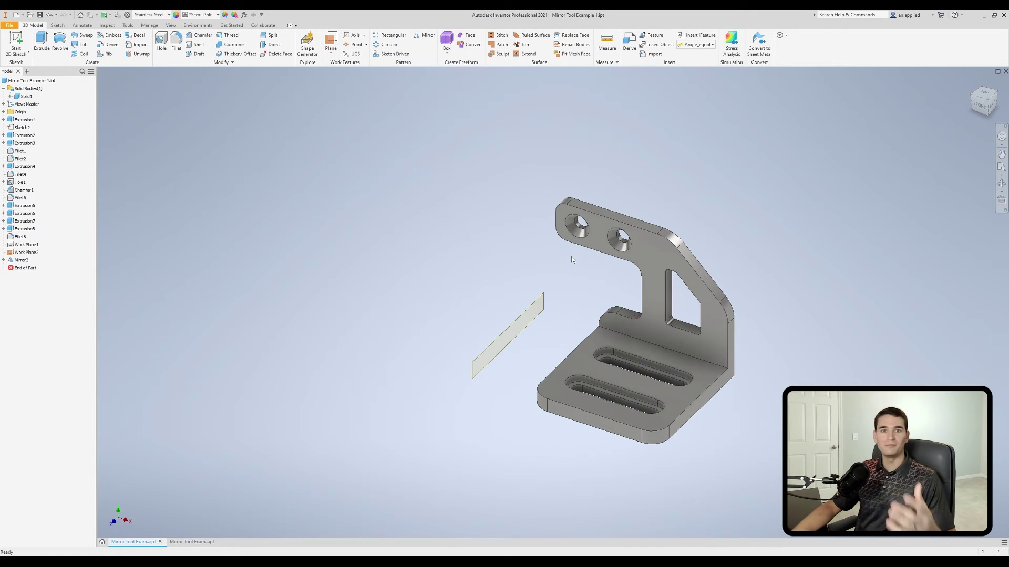
# Start a new Mirror of the flipped bracket from the Pattern panel.
pyautogui.click(424, 35)
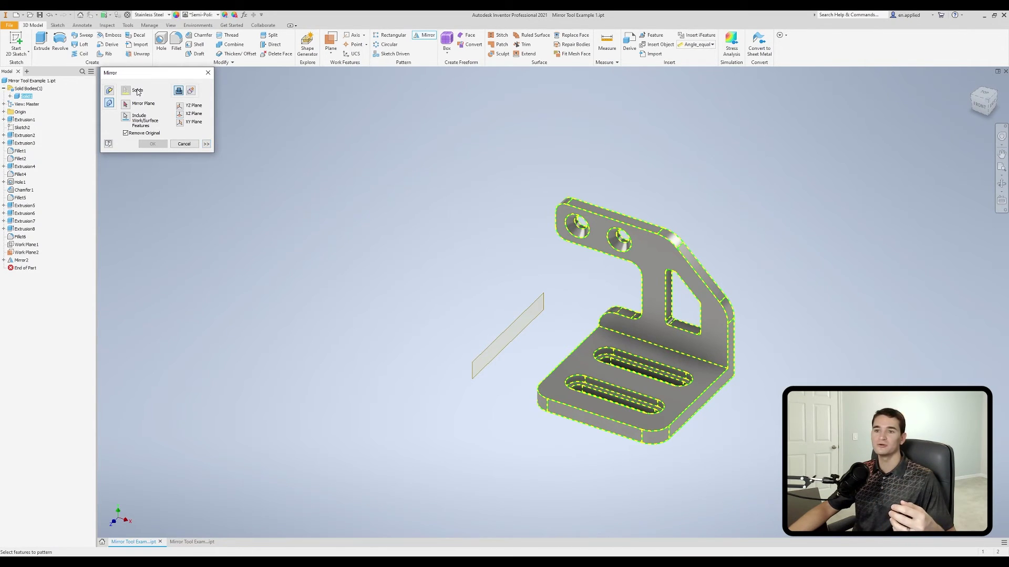
# Expand the Mirror dialog's extra Creation Method options.
pyautogui.click(206, 145)
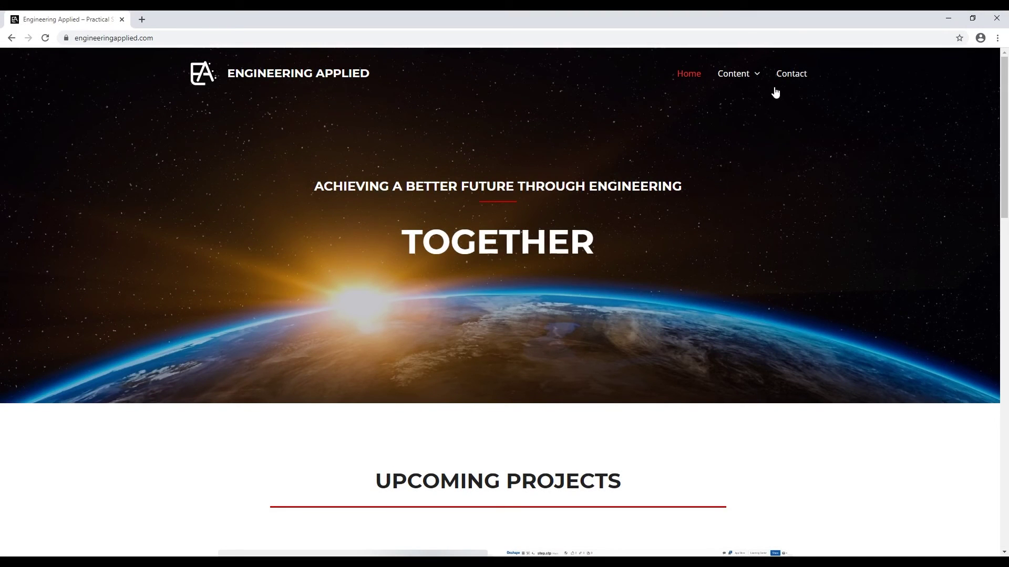
# Go to the Engineering Applied contact page and scroll down to its message form.
pyautogui.click(781, 82)
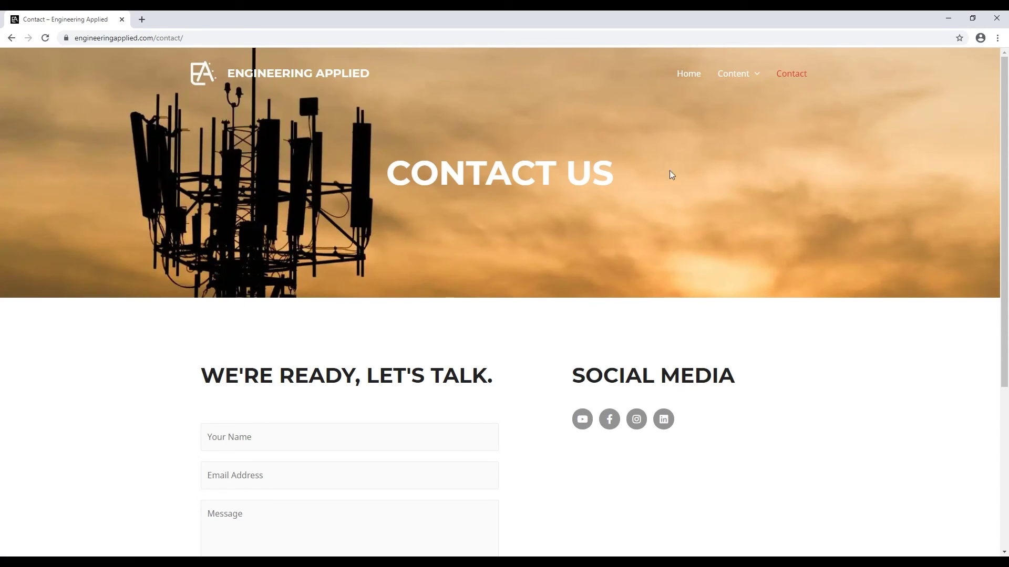
pyautogui.scroll(-2, 565, 254)
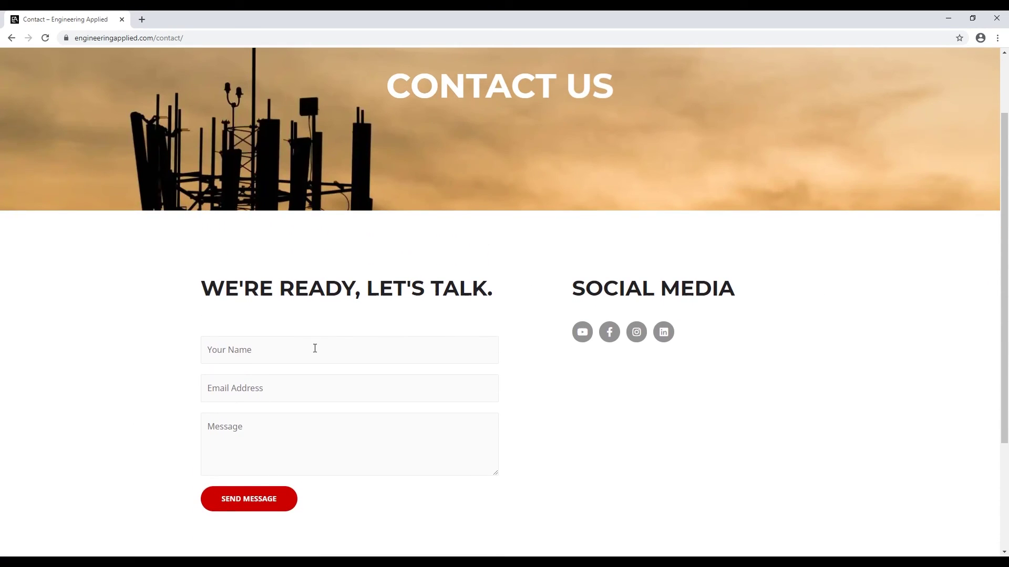